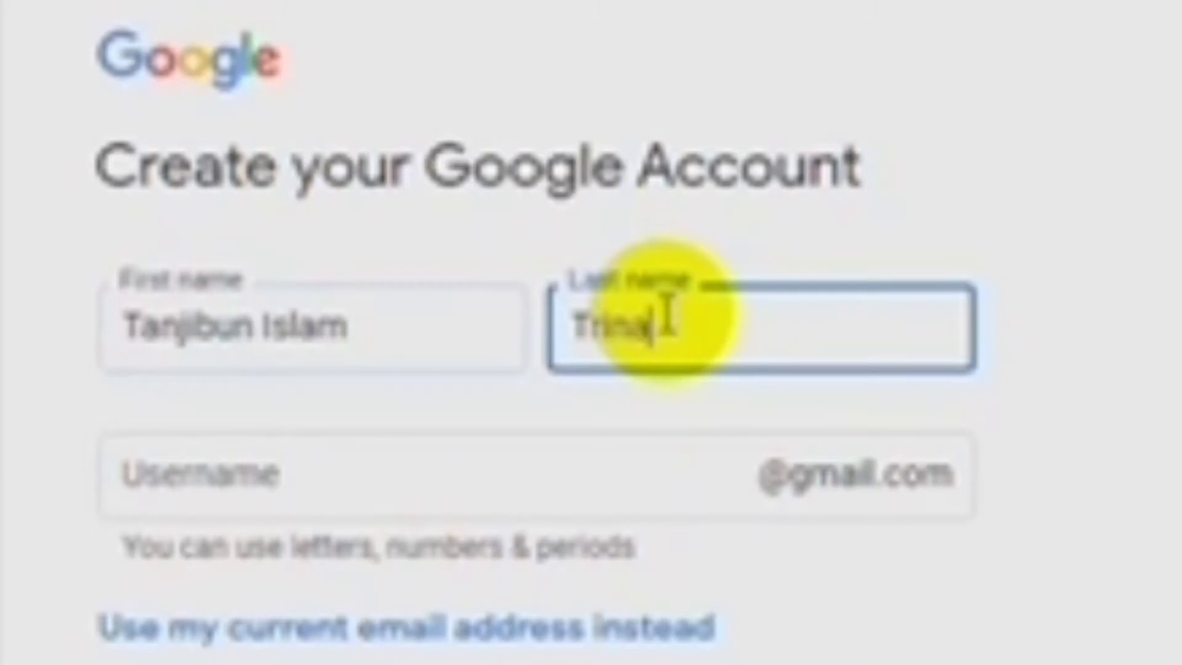
# - Enter the chosen lowercase Gmail username in the Username field
pyautogui.click(646, 490)
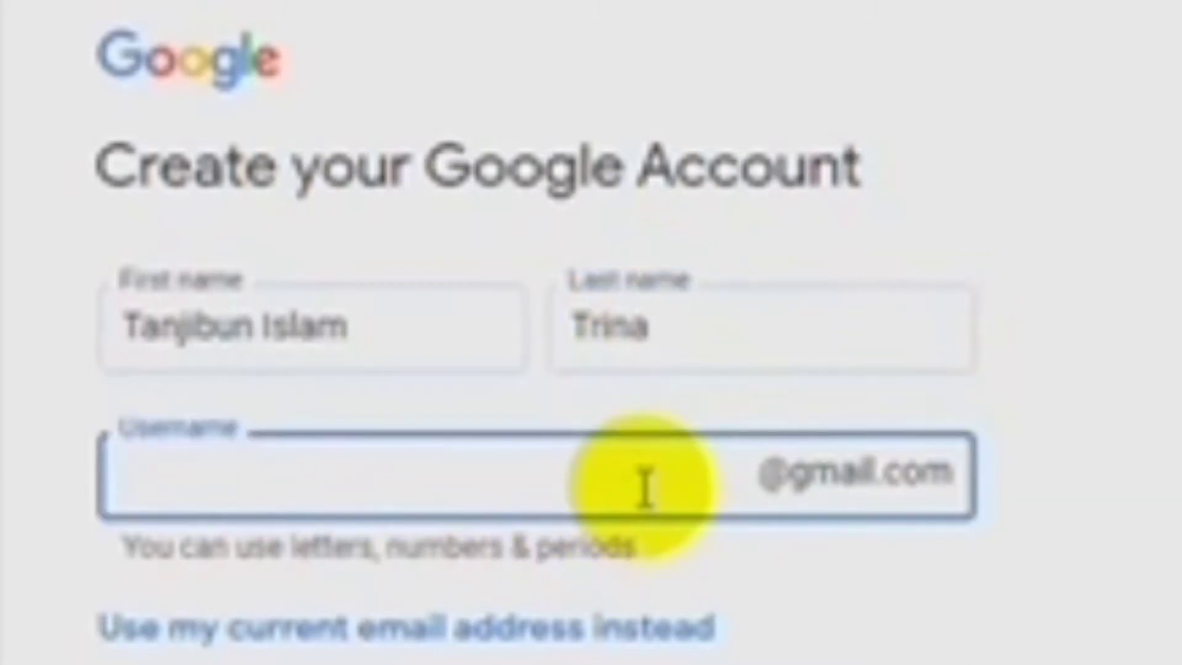
pyautogui.write('T')
pyautogui.press('BackSpace')
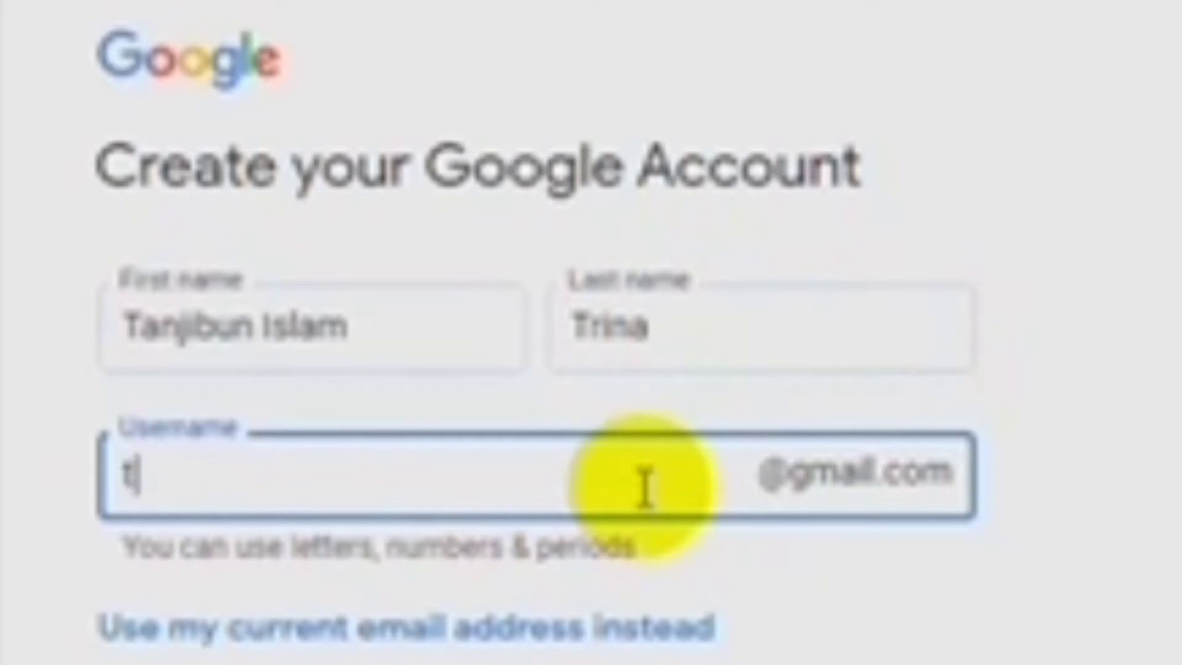
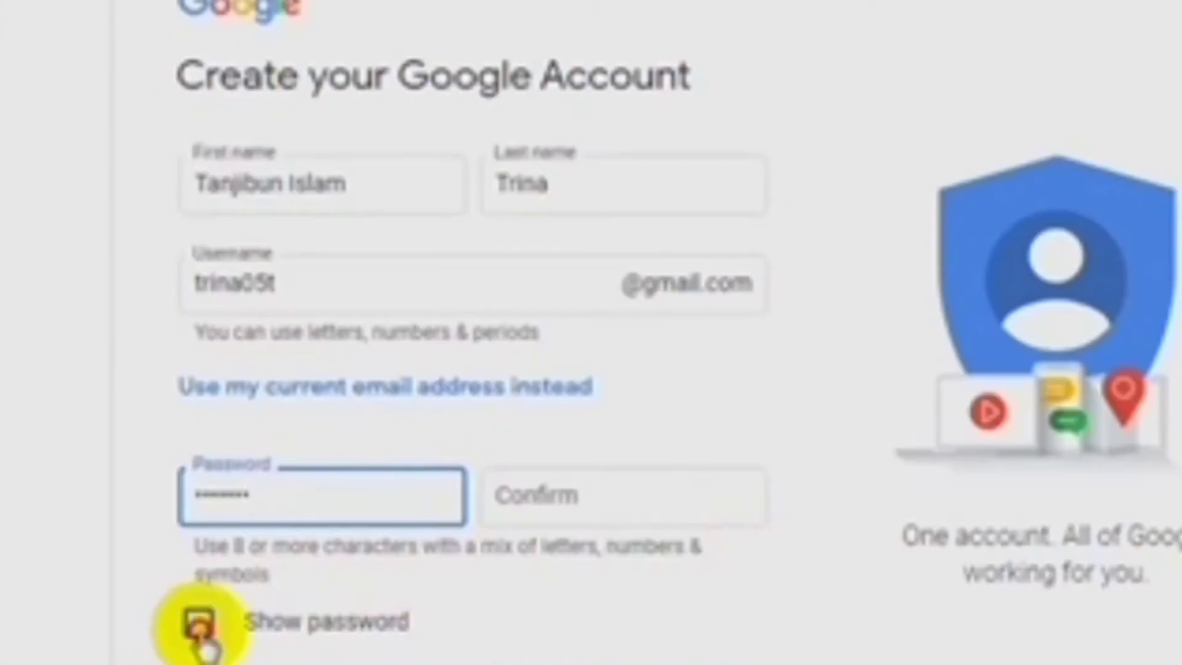
# - Reveal the typed password, copy it, and paste it into the Confirm field
pyautogui.click(198, 623)
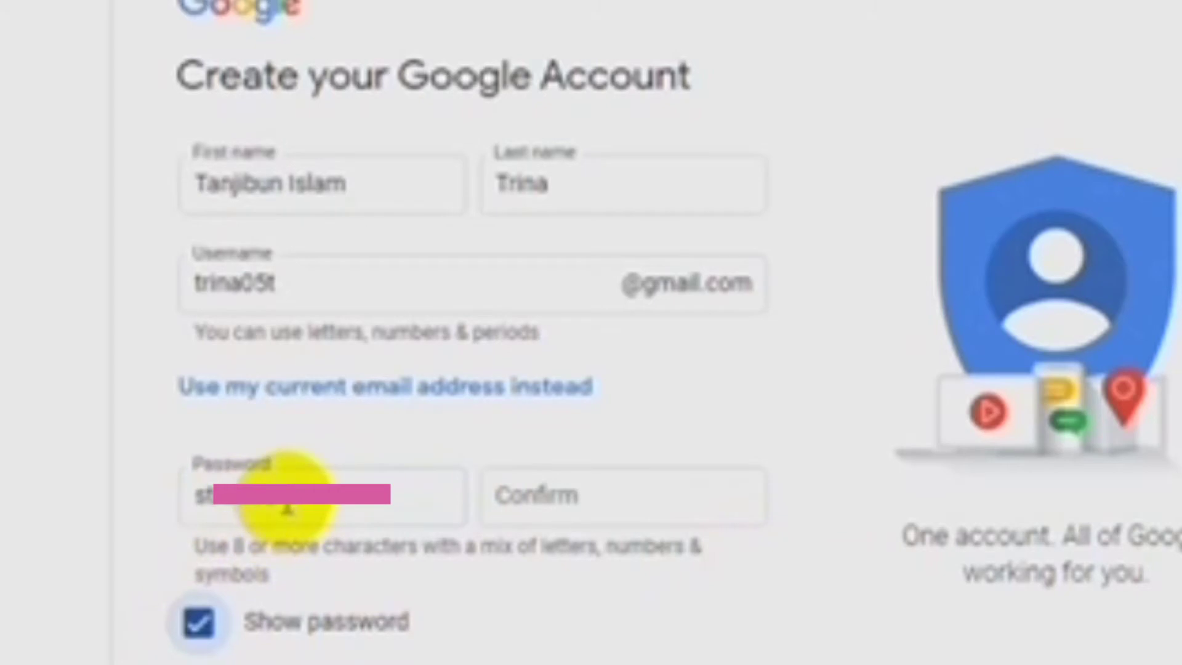
pyautogui.moveTo(286, 499); pyautogui.dragTo(179, 493)
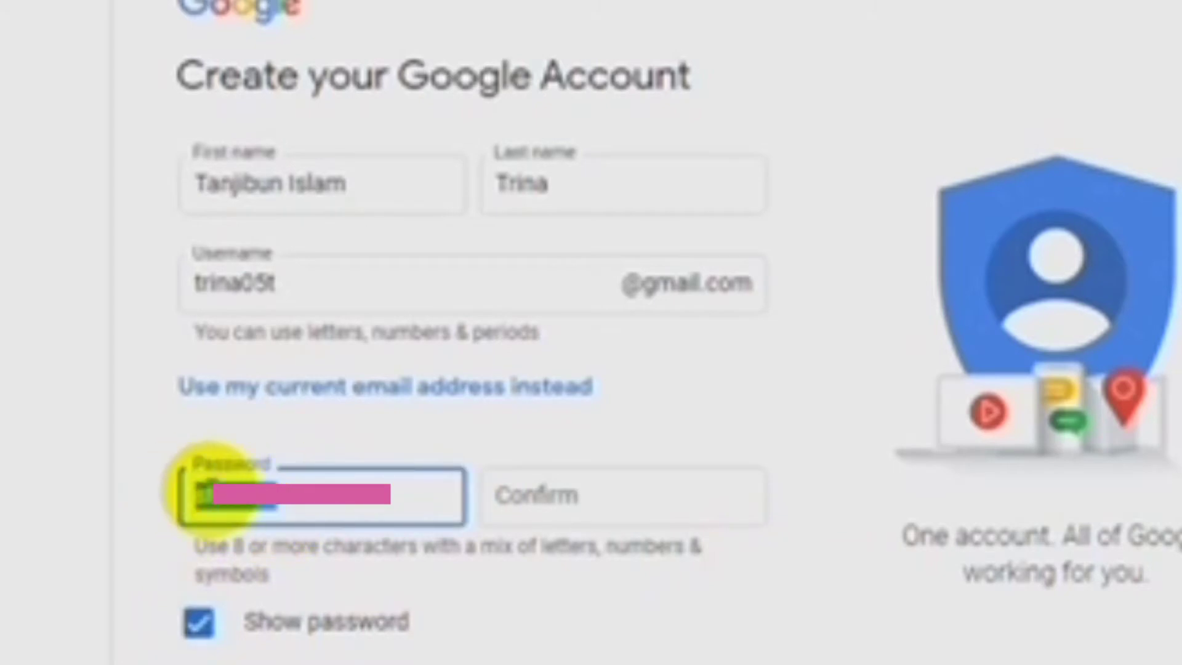
pyautogui.rightClick(206, 492)
pyautogui.click(311, 98)
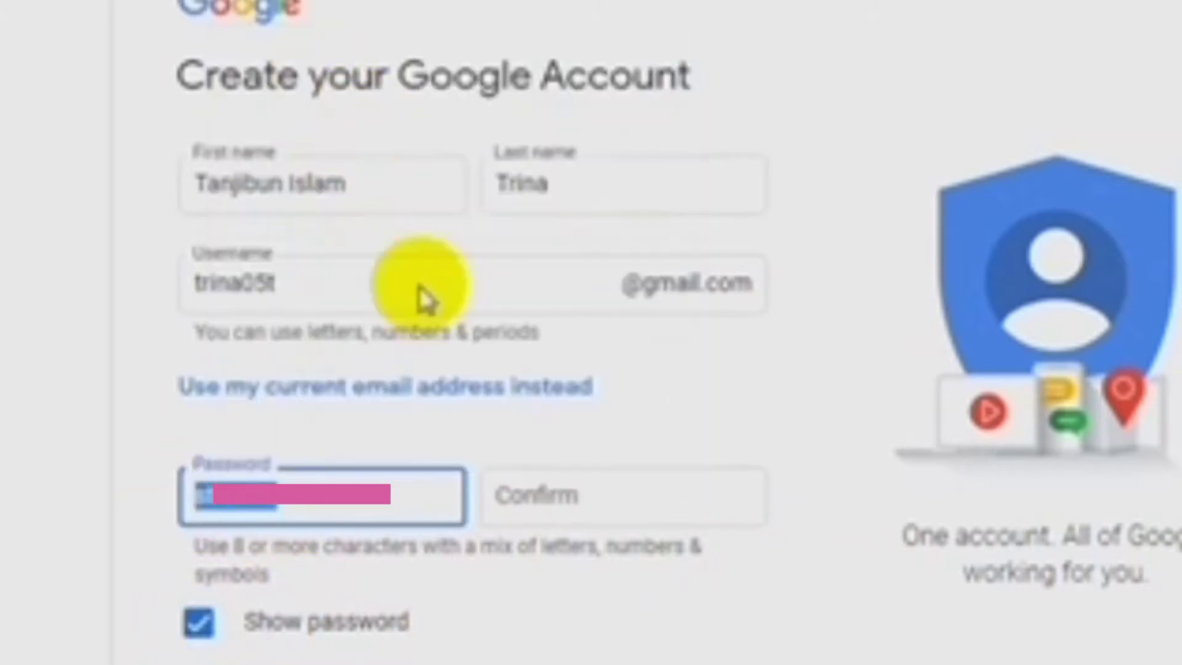
pyautogui.click(527, 490)
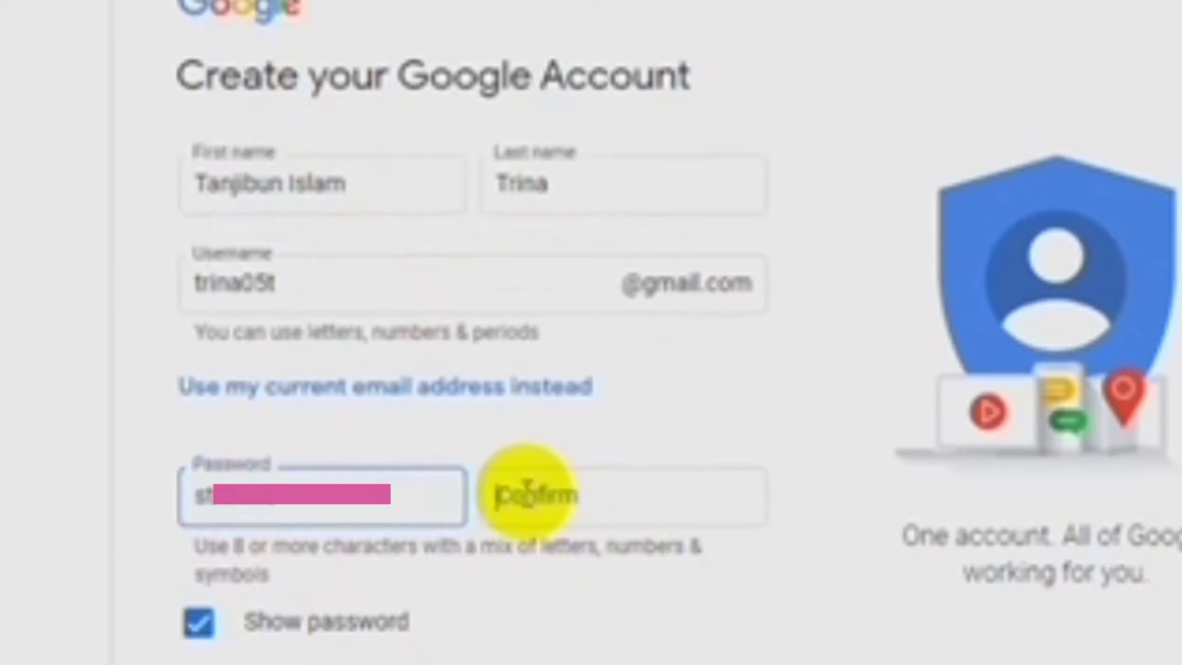
pyautogui.click(527, 493)
pyautogui.rightClick(527, 493)
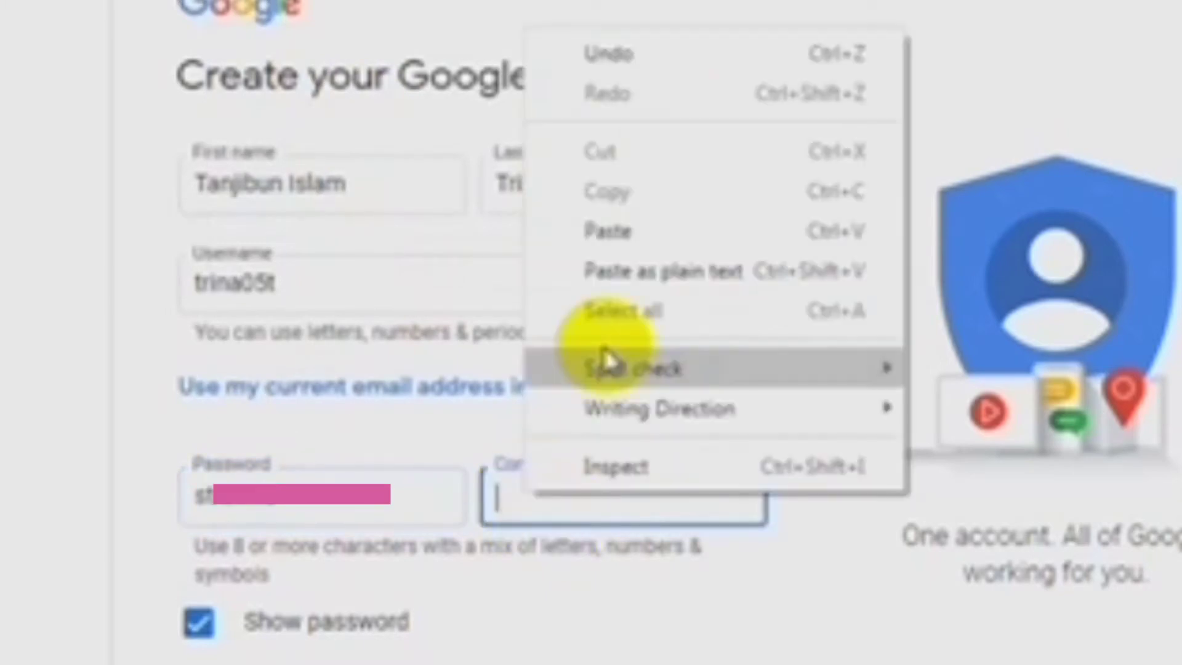
pyautogui.click(600, 232)
# - Hide the password, re-paste it into the emptied Confirm field, and submit the account details
pyautogui.click(206, 640)
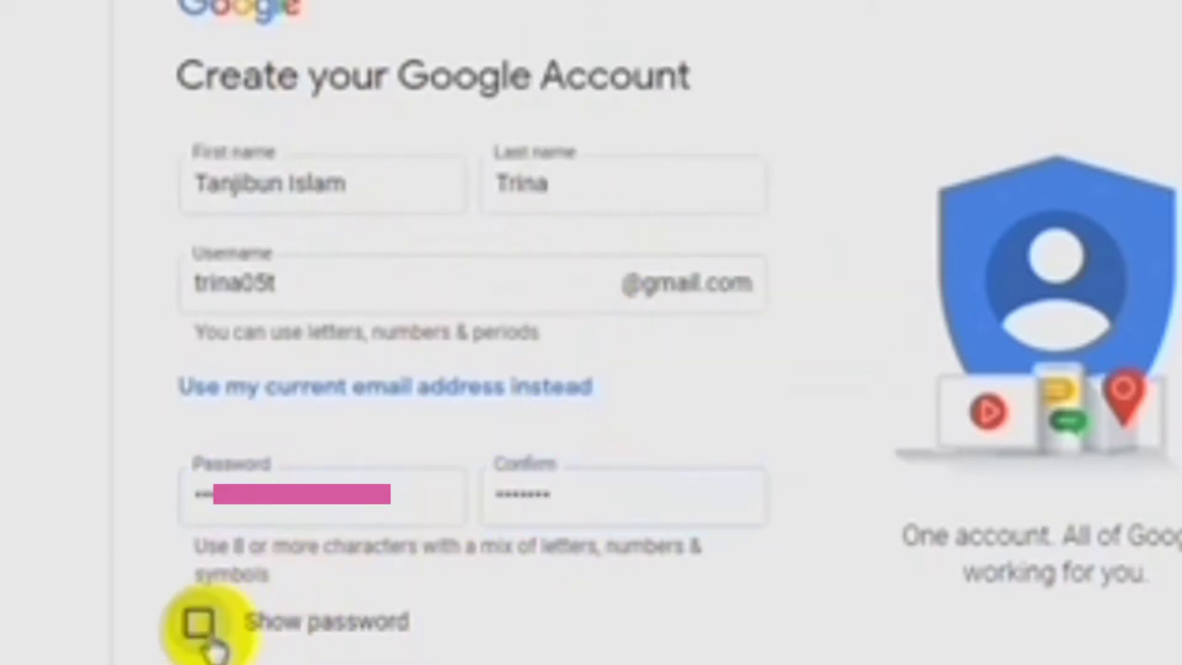
pyautogui.click(579, 607)
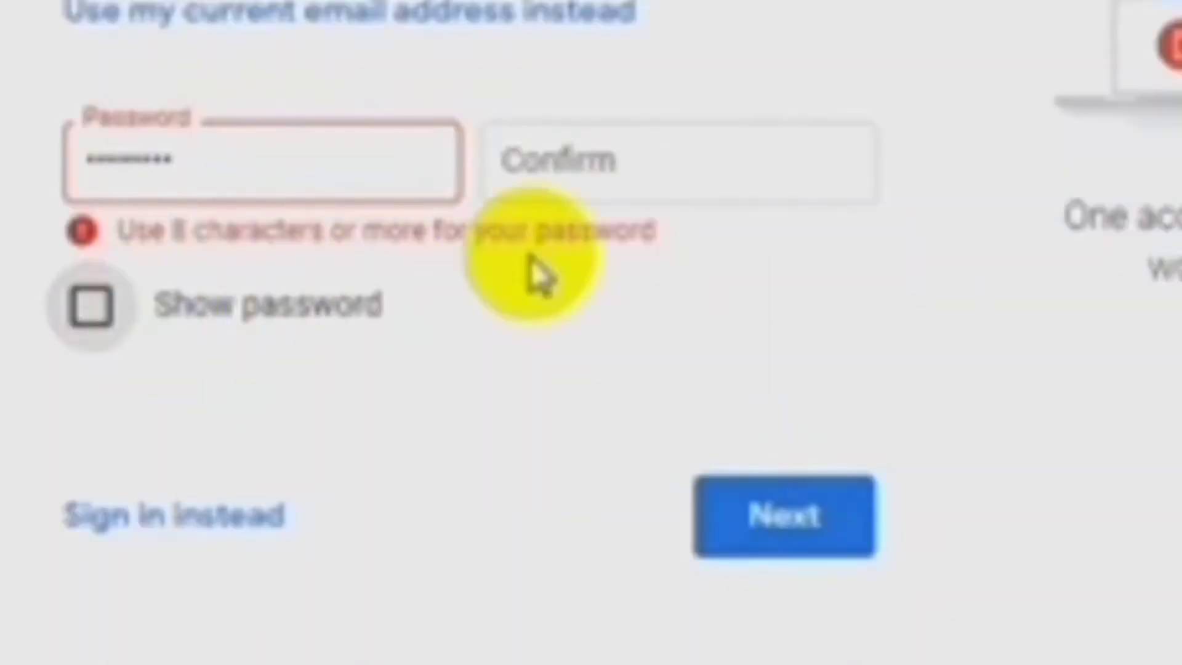
pyautogui.click(496, 497)
pyautogui.rightClick(502, 162)
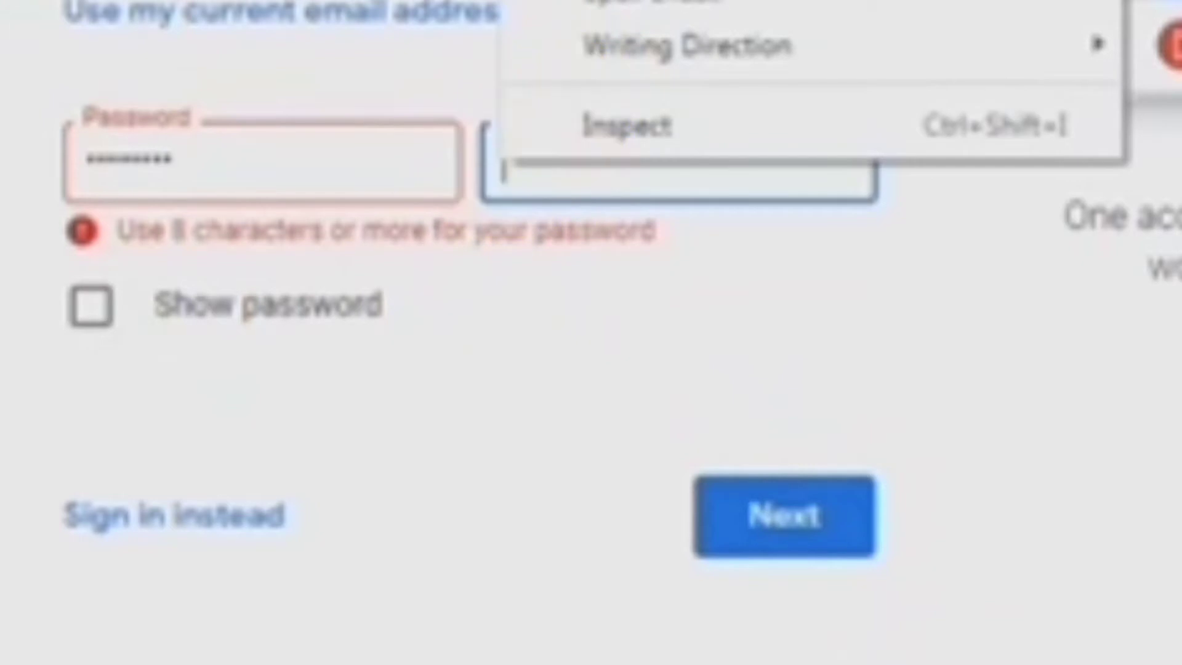
pyautogui.hotkey('ctrl', 'v')
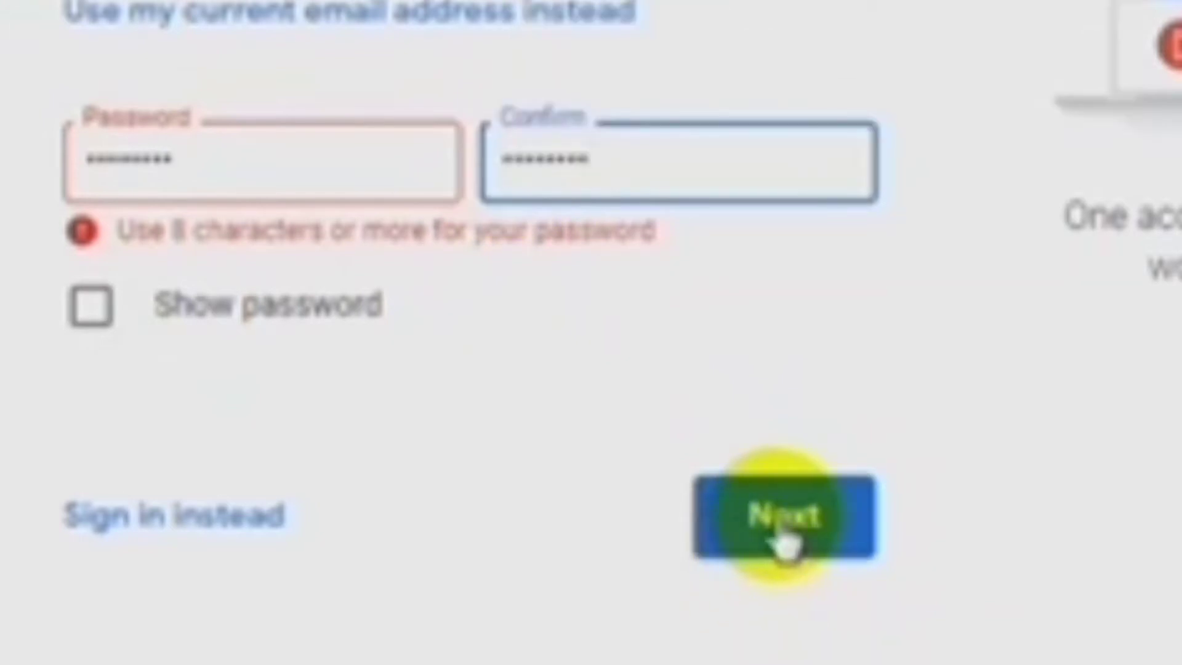
pyautogui.click(785, 542)
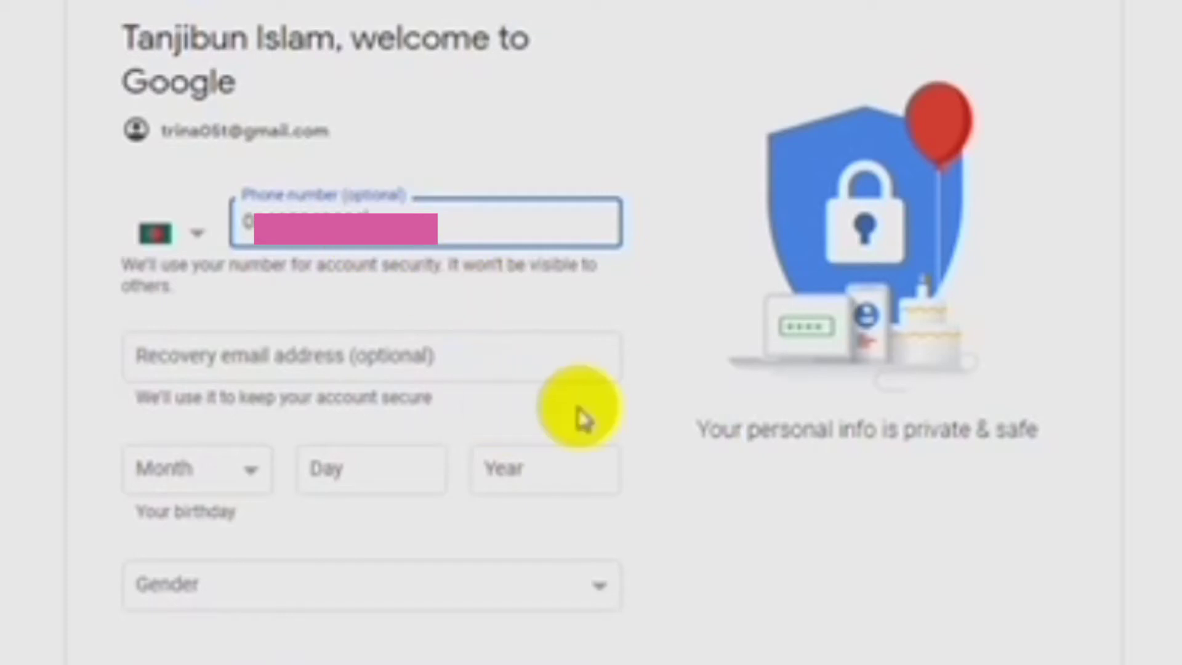
# - Enter the birthday as September 09, 2002
pyautogui.scroll(-3, 602, 335)
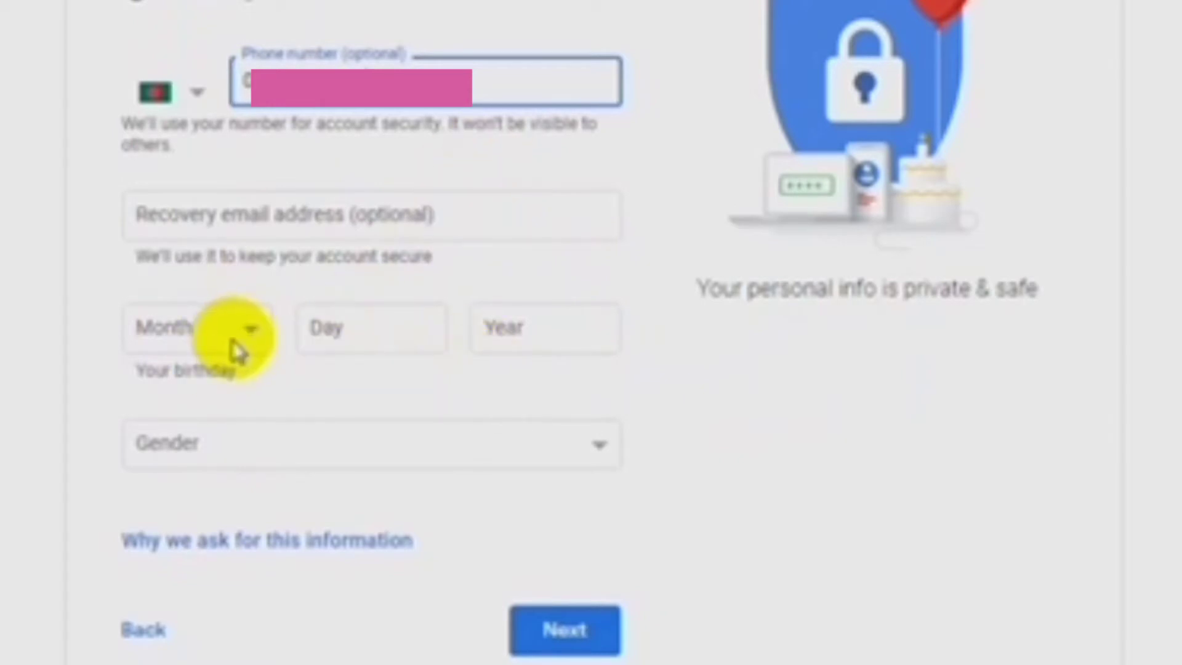
pyautogui.click(252, 341)
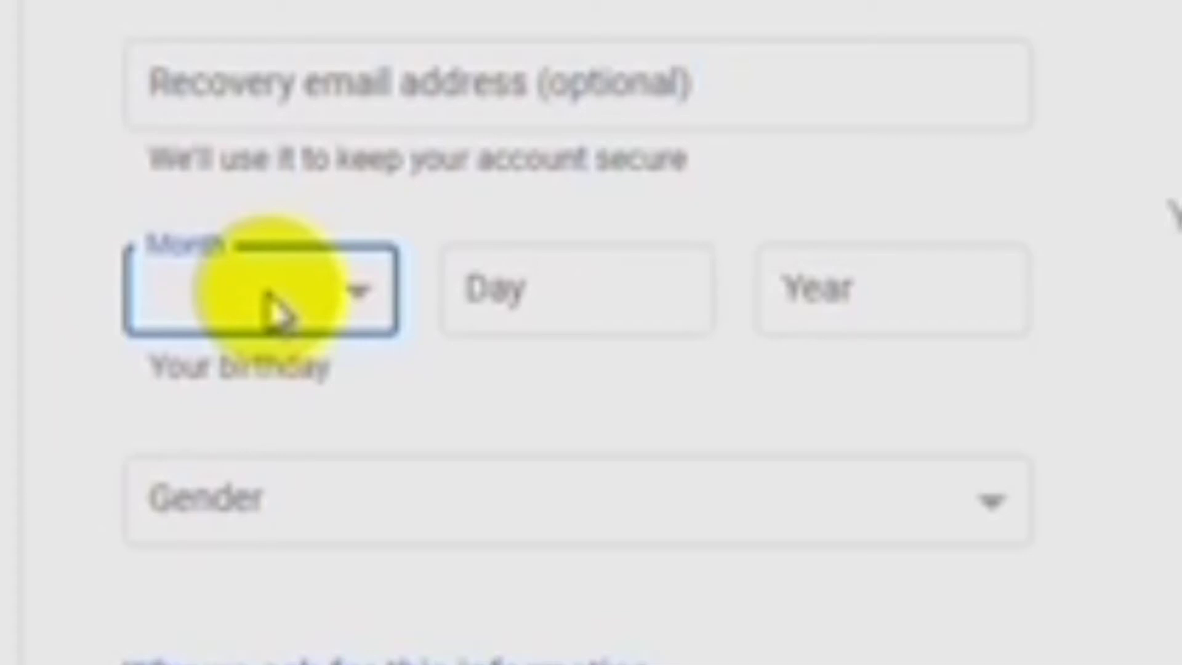
pyautogui.click(363, 301)
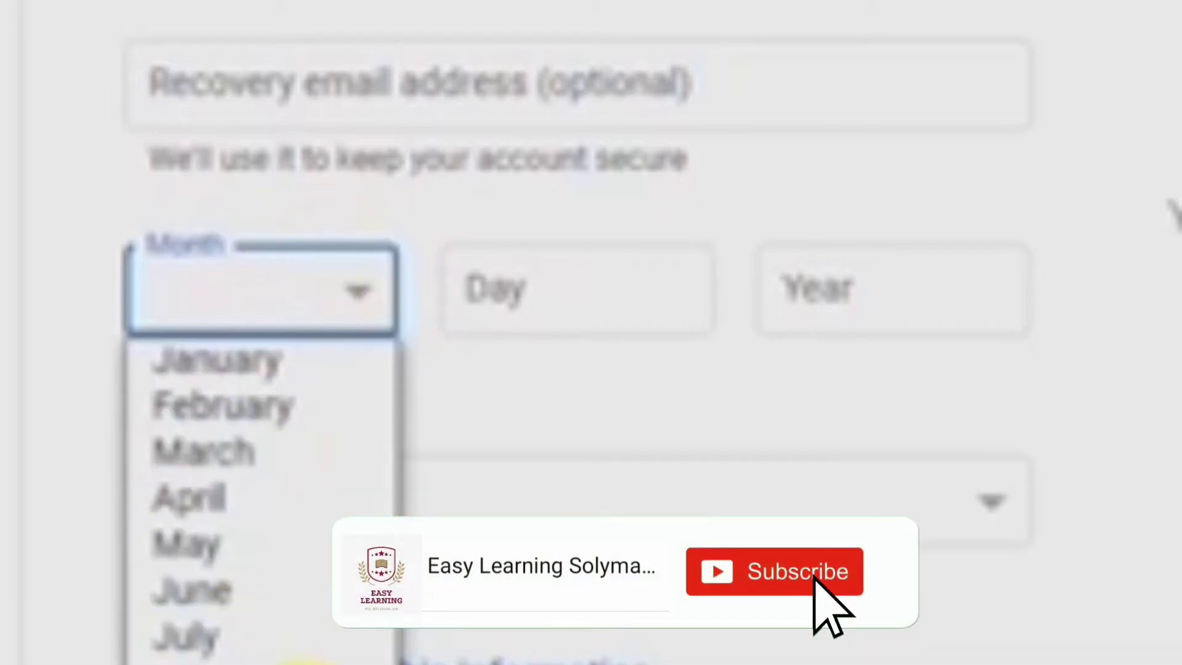
pyautogui.click(302, 662)
pyautogui.click(534, 289)
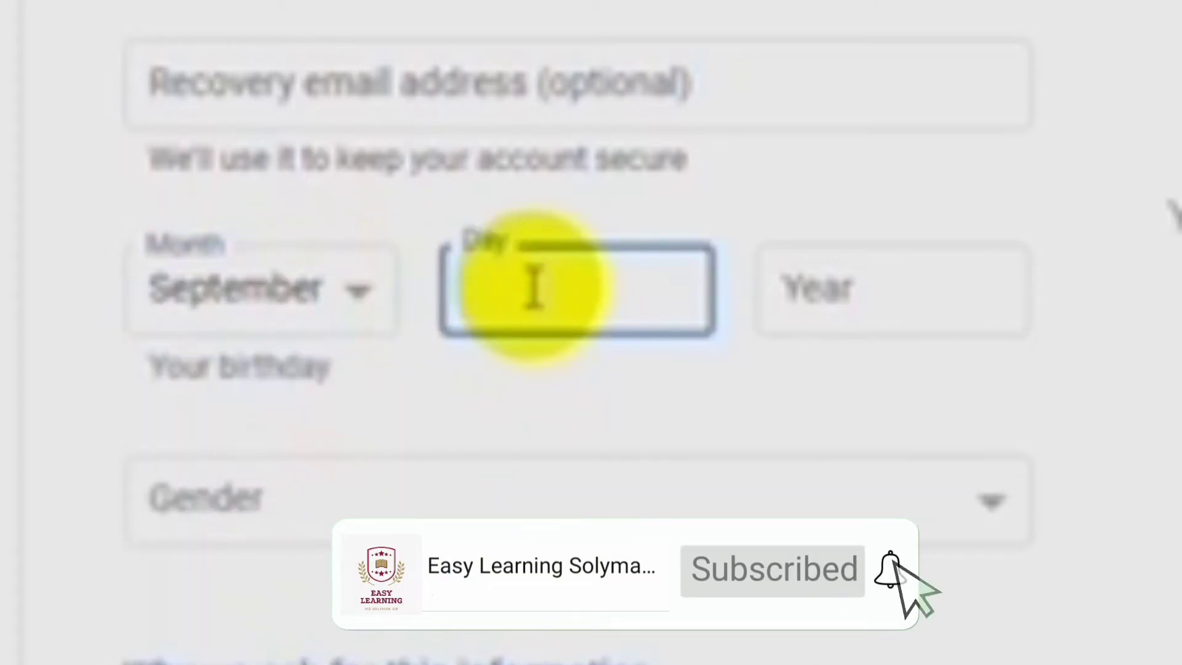
pyautogui.write('09')
pyautogui.click(822, 290)
pyautogui.write('2002')
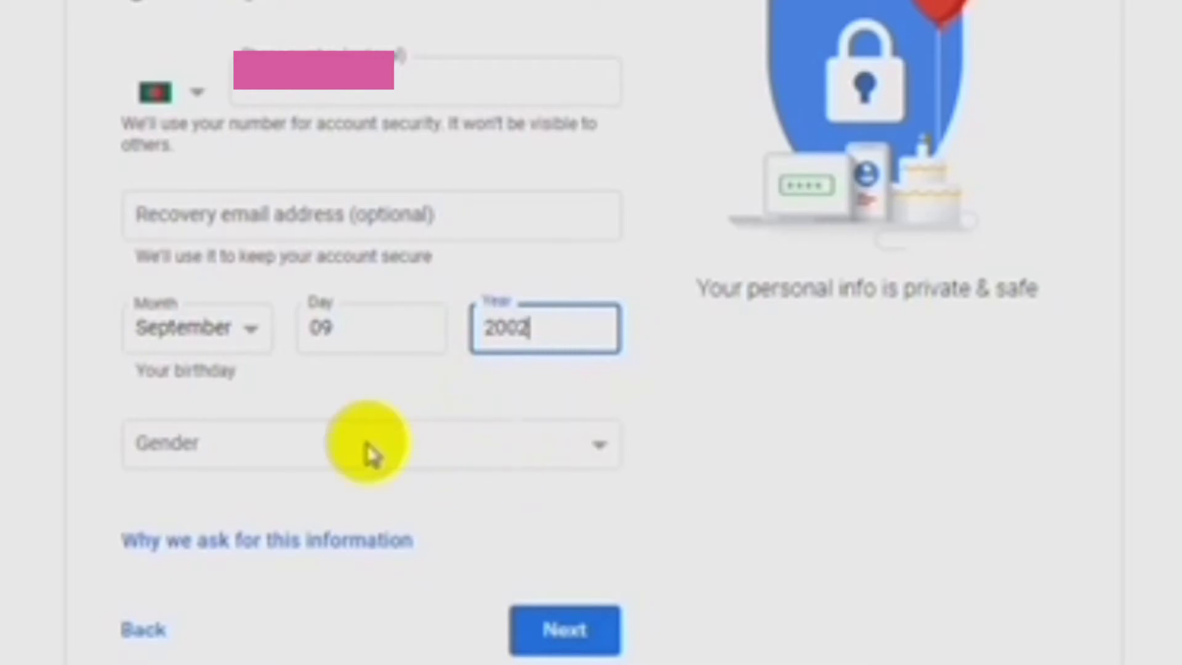
# - Set gender to Female and submit the basic info
pyautogui.click(526, 450)
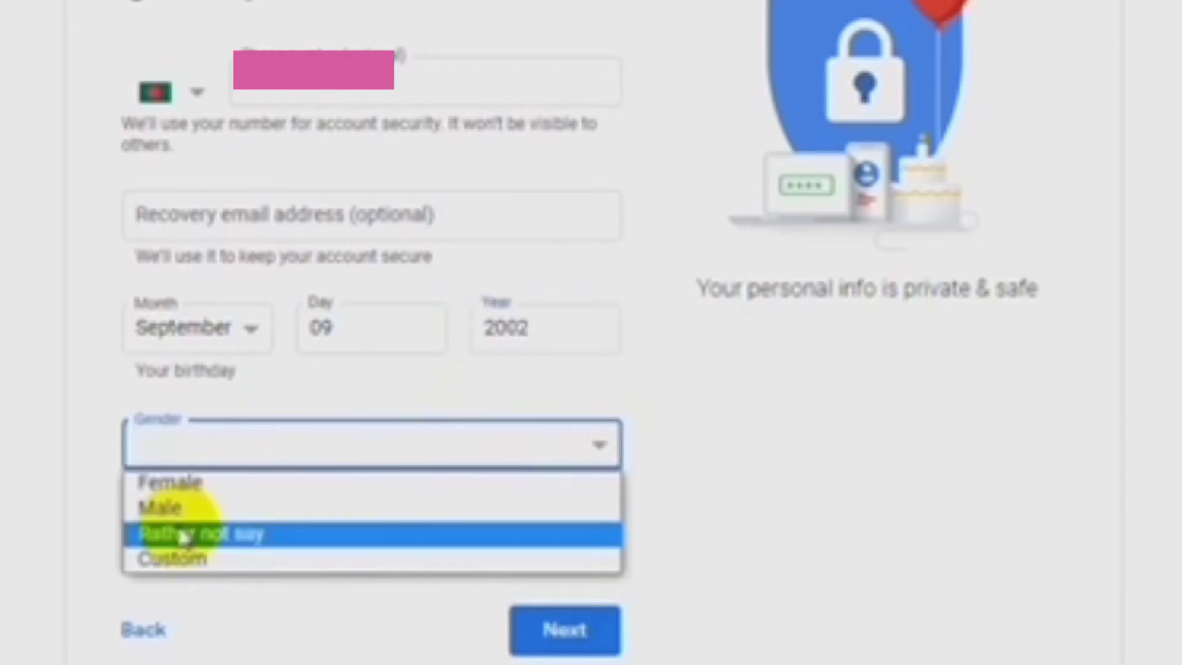
pyautogui.click(201, 483)
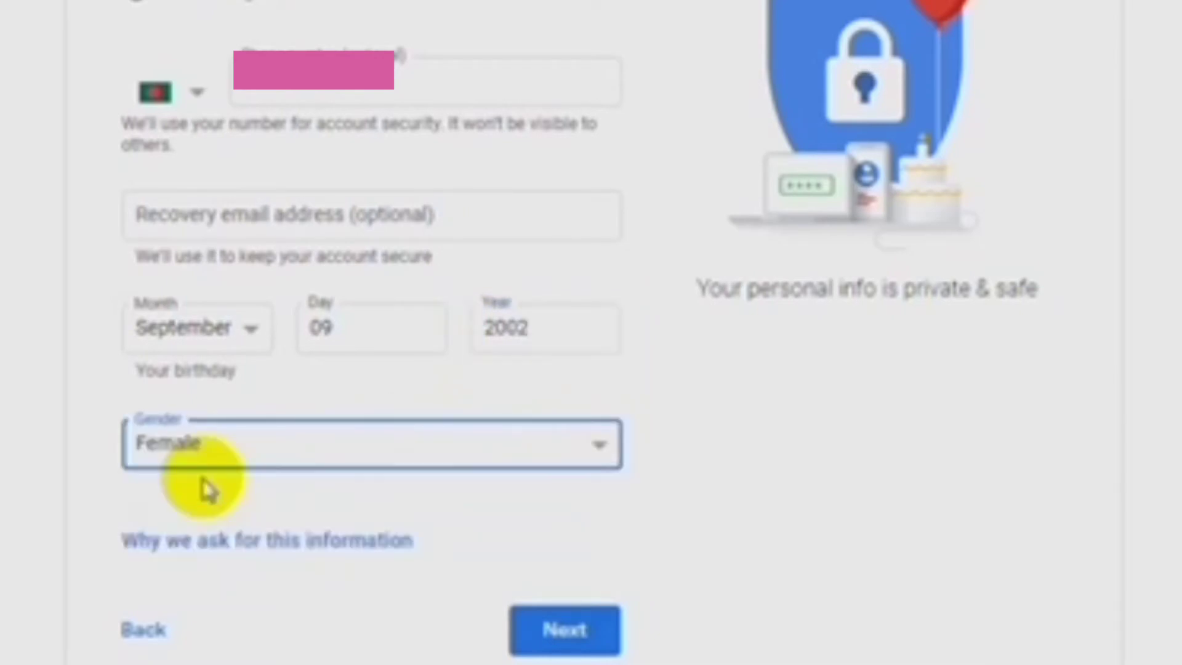
pyautogui.click(576, 643)
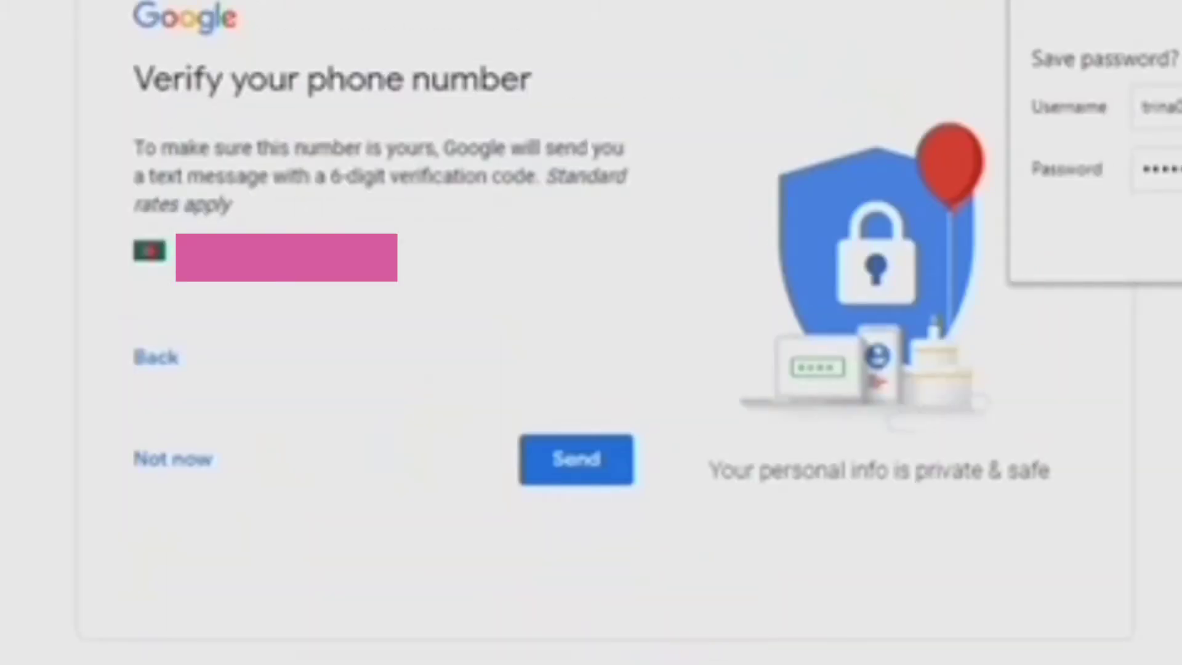
# - Save the password in the browser and have a verification code texted to the phone
pyautogui.press('Return')
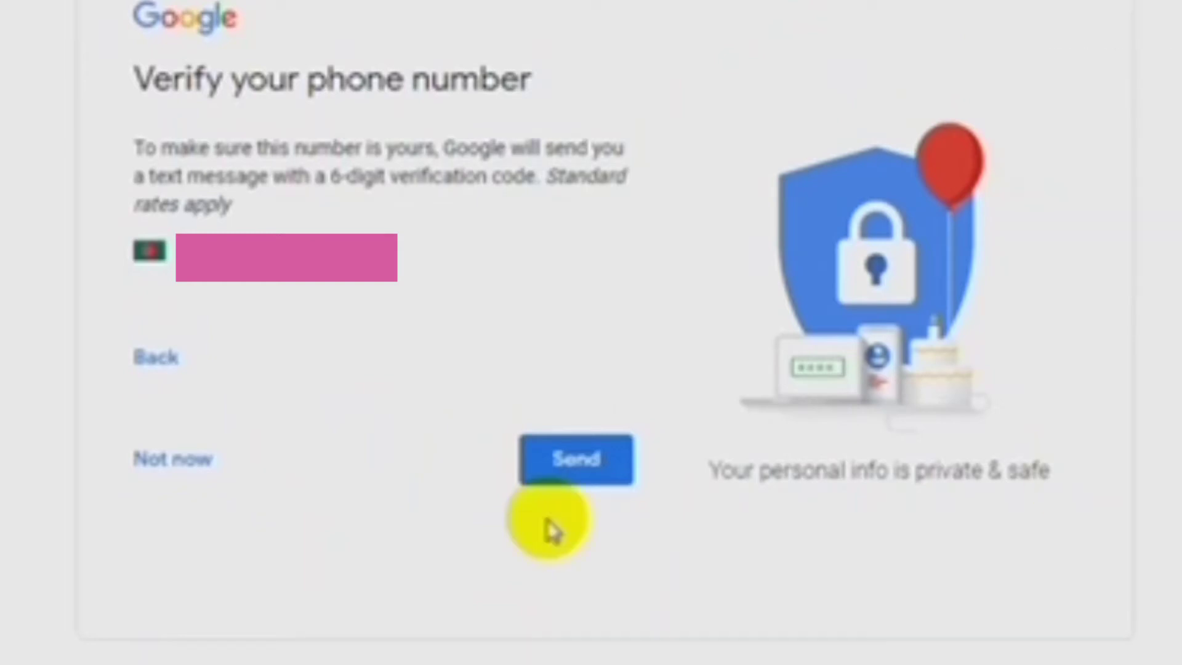
pyautogui.click(592, 468)
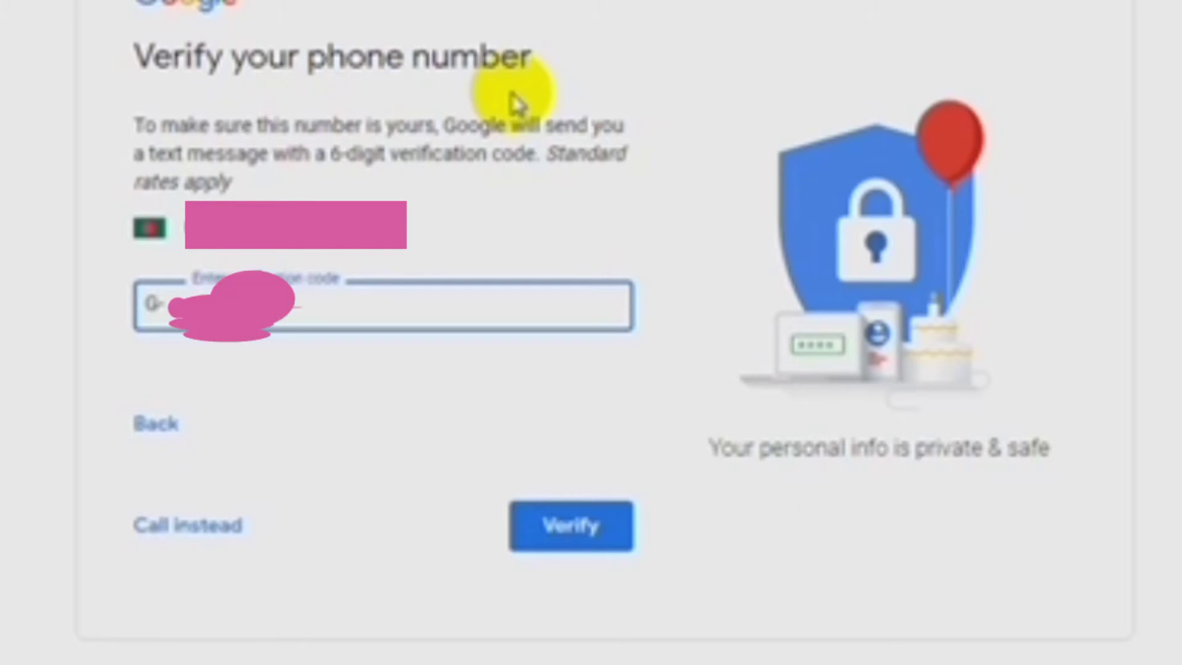
# - Submit the verification code, skip the phone options, and agree to the Privacy and Terms
pyautogui.click(556, 529)
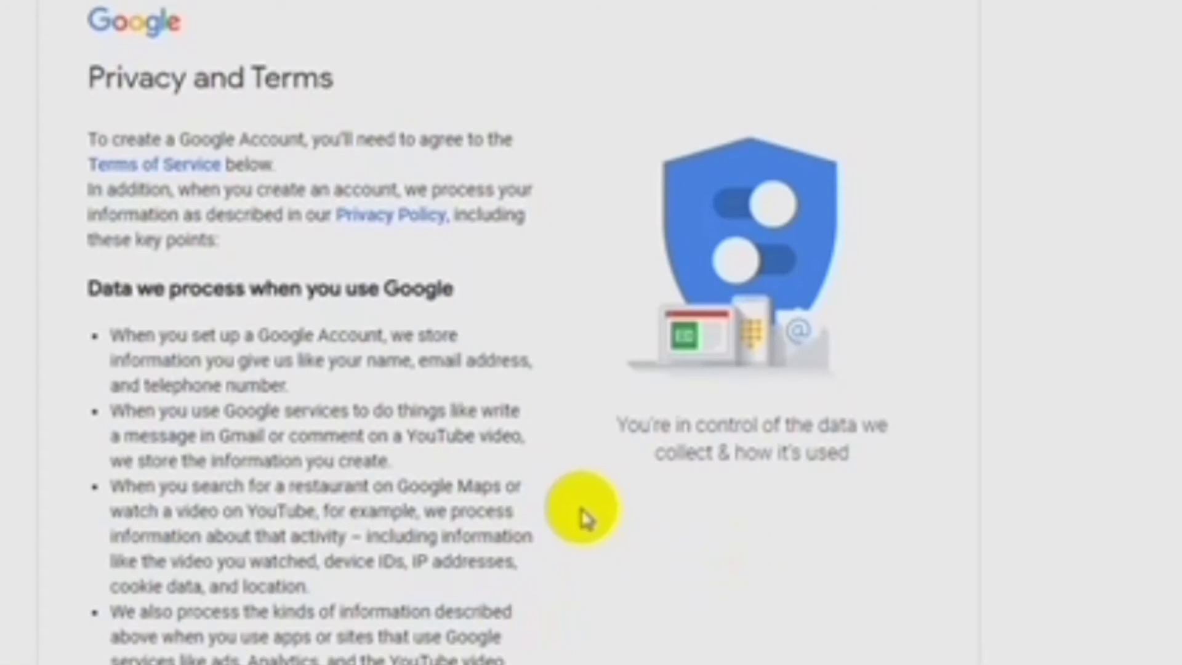
pyautogui.scroll(-6, 585, 517)
pyautogui.scroll(-10, 687, 507)
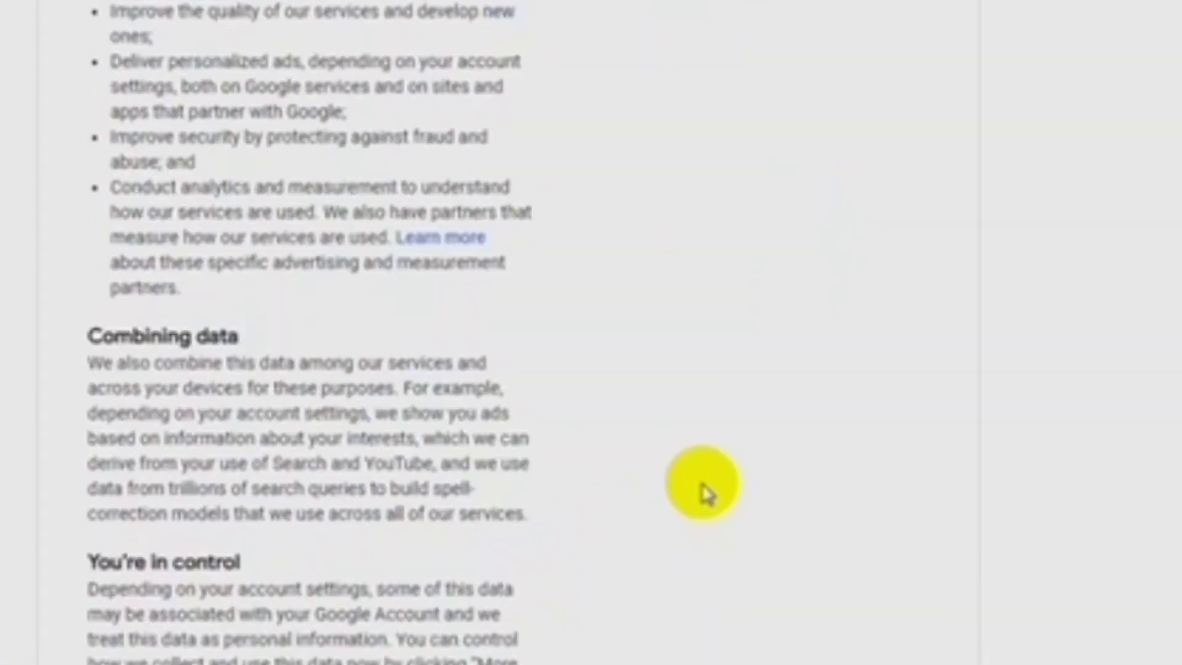
pyautogui.click(486, 561)
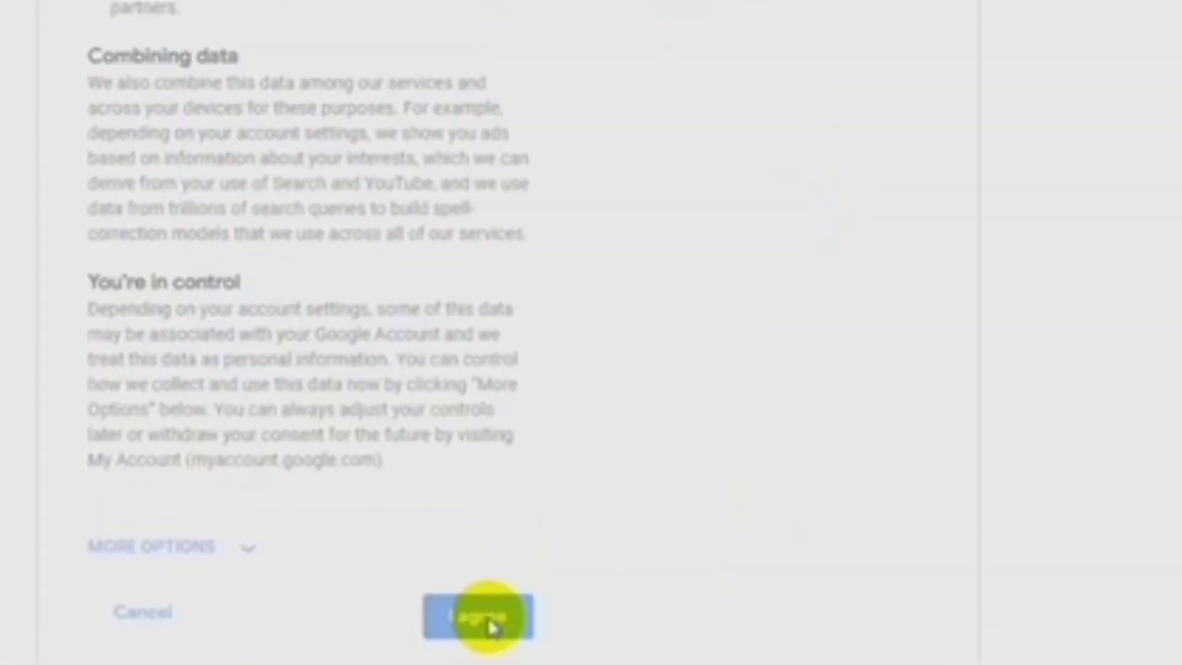
pyautogui.click(491, 623)
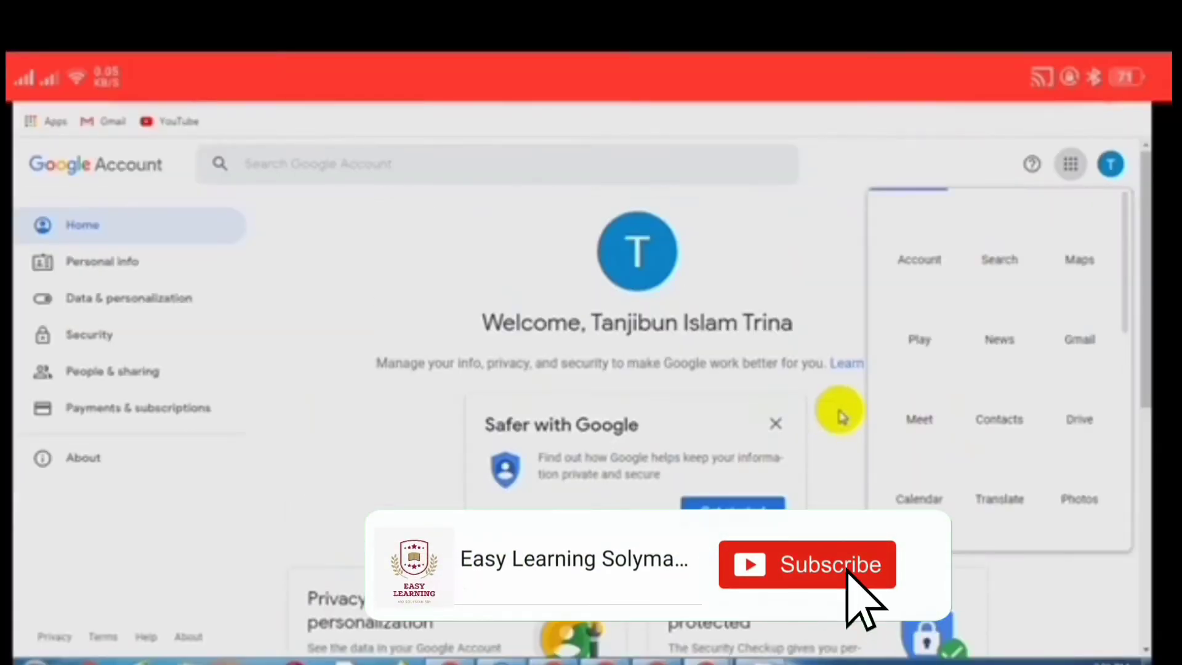
# - Open Gmail and sign in with the new account's email address and password
pyautogui.click(832, 257)
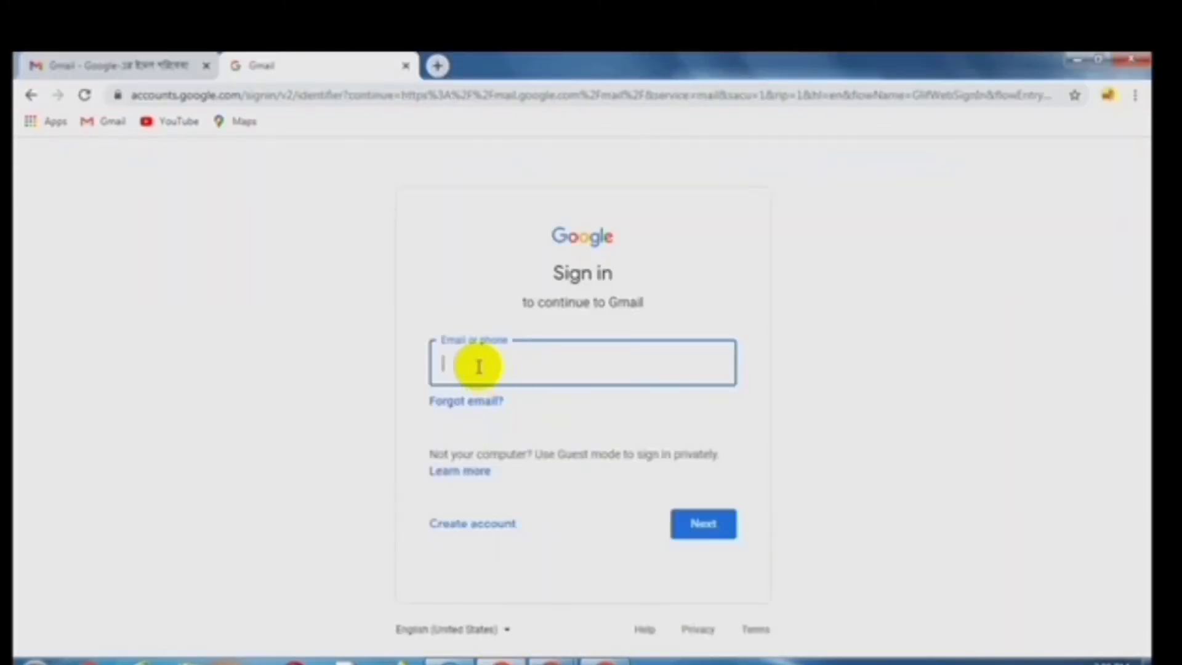
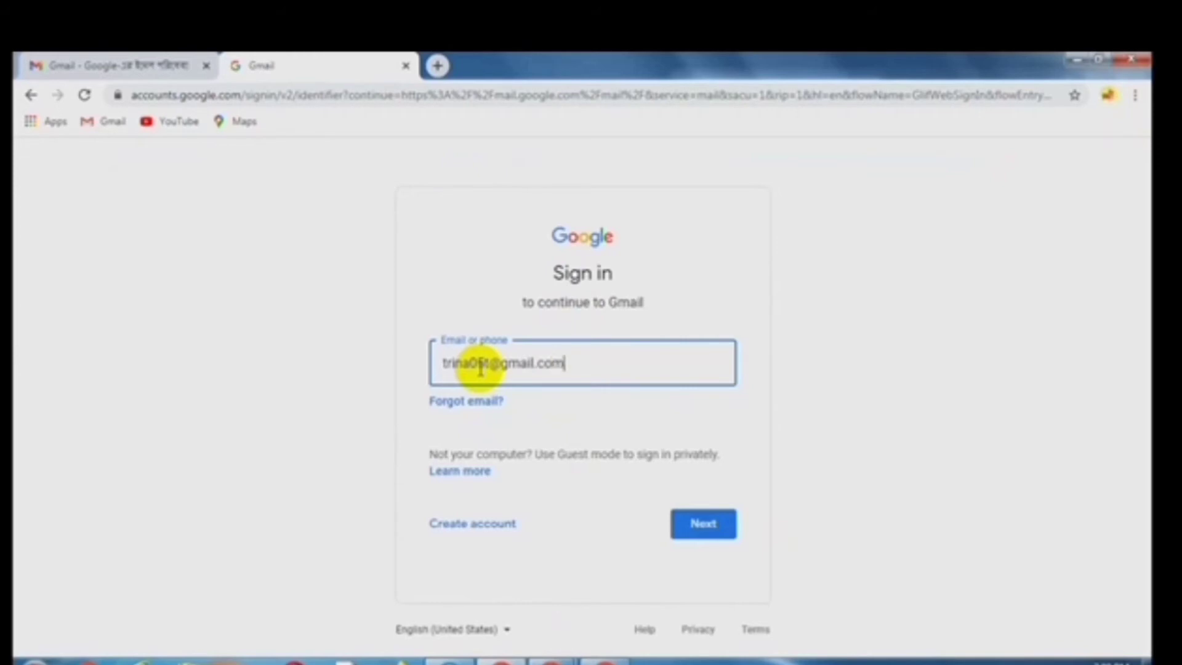
pyautogui.click(703, 522)
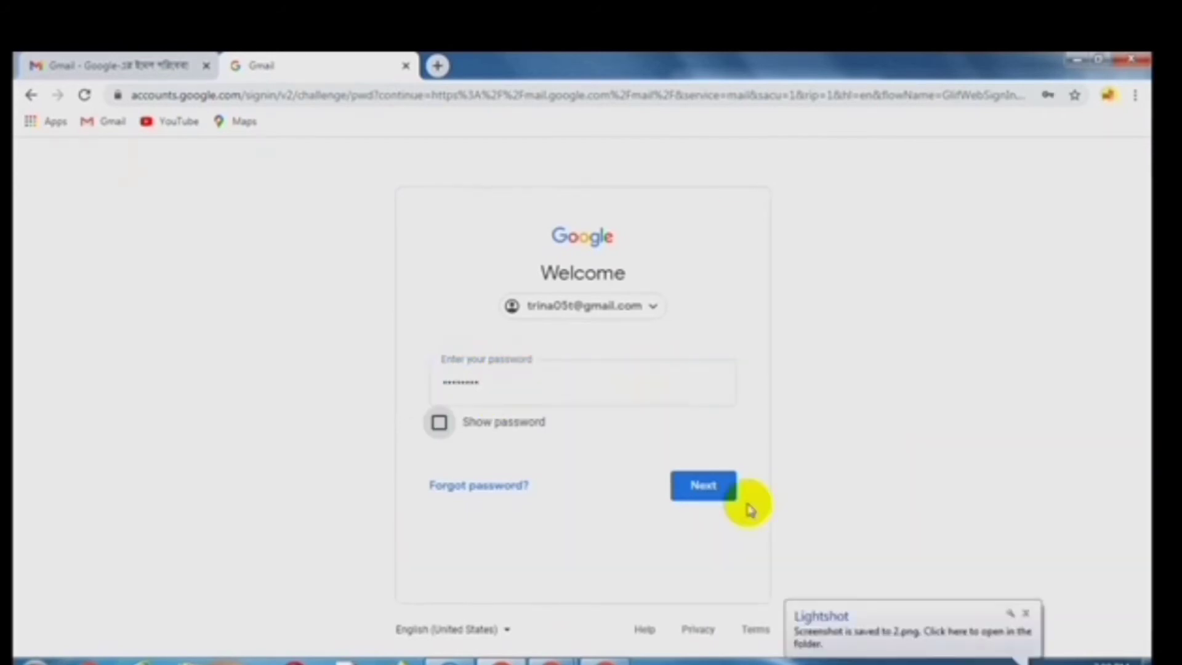
pyautogui.click(700, 486)
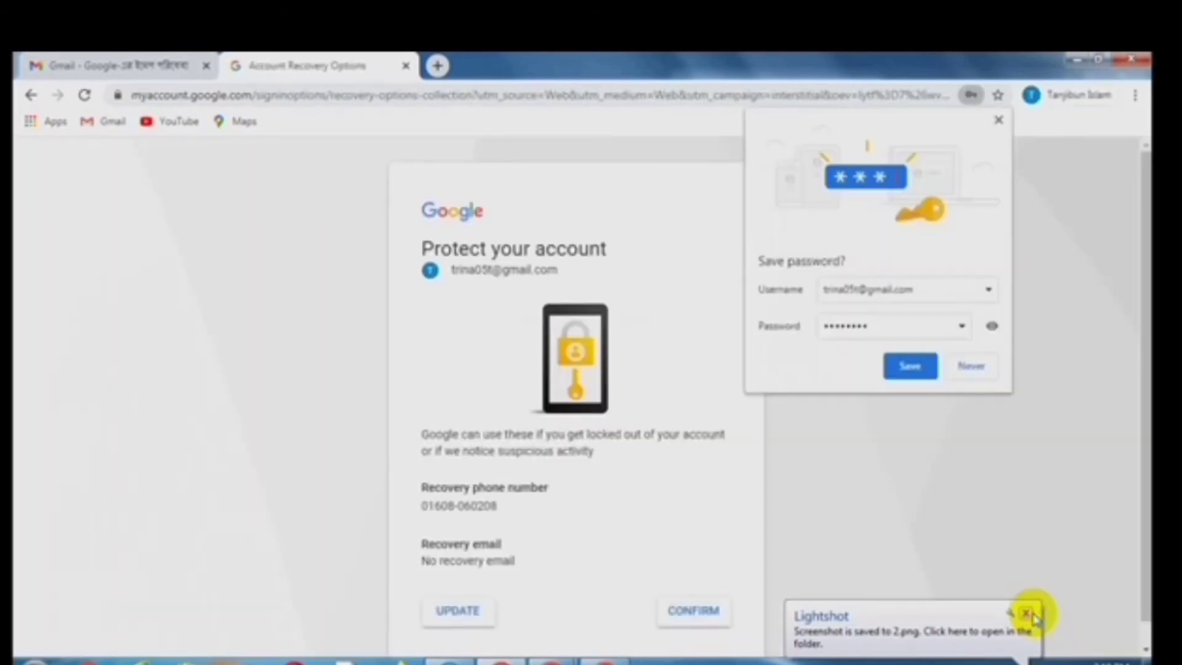
# - Save the password in Chrome, confirm the recovery settings and sync, and reach the Gmail inbox
pyautogui.click(1034, 615)
pyautogui.click(985, 368)
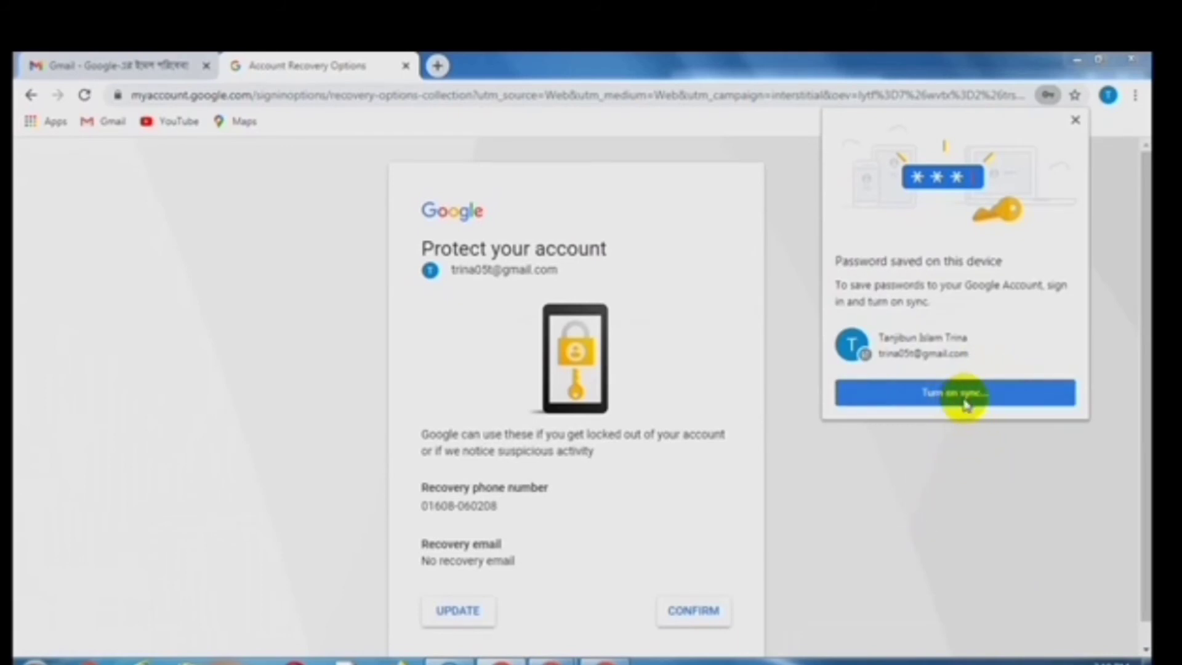
pyautogui.click(693, 627)
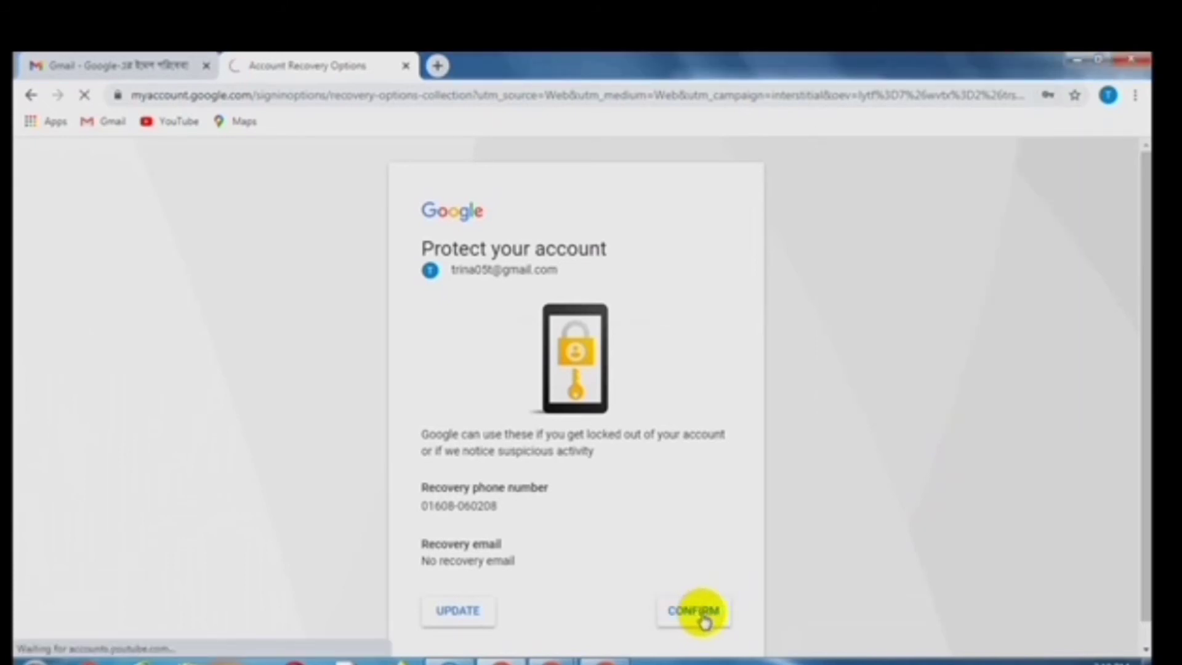
pyautogui.click(697, 479)
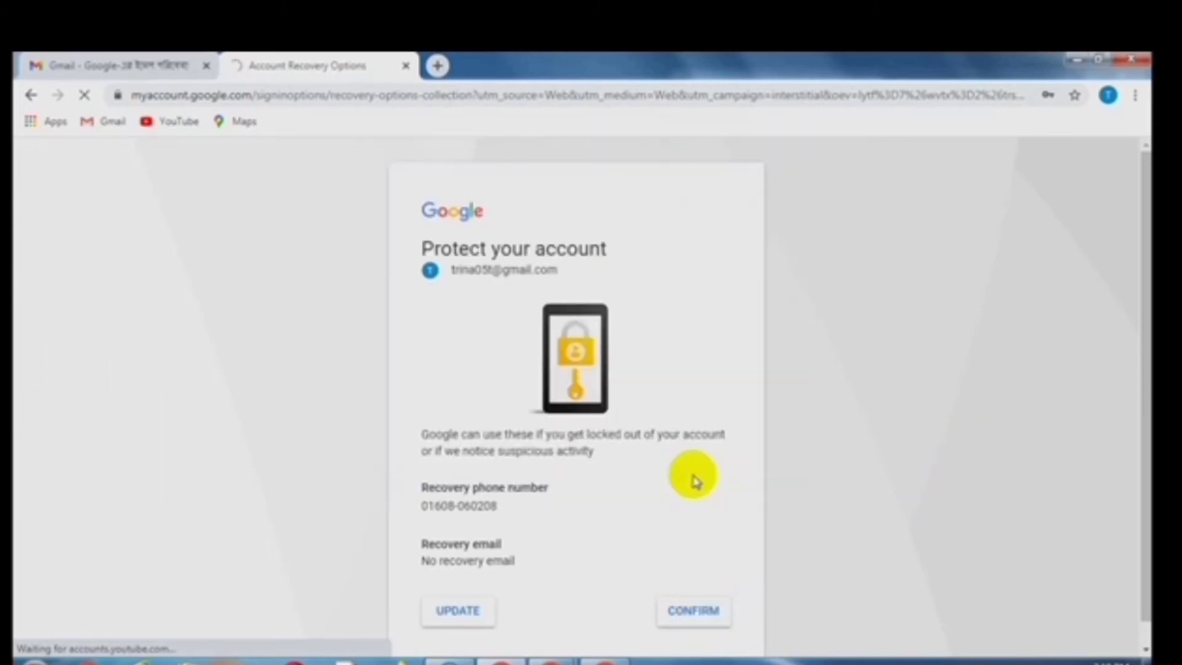
pyautogui.click(694, 613)
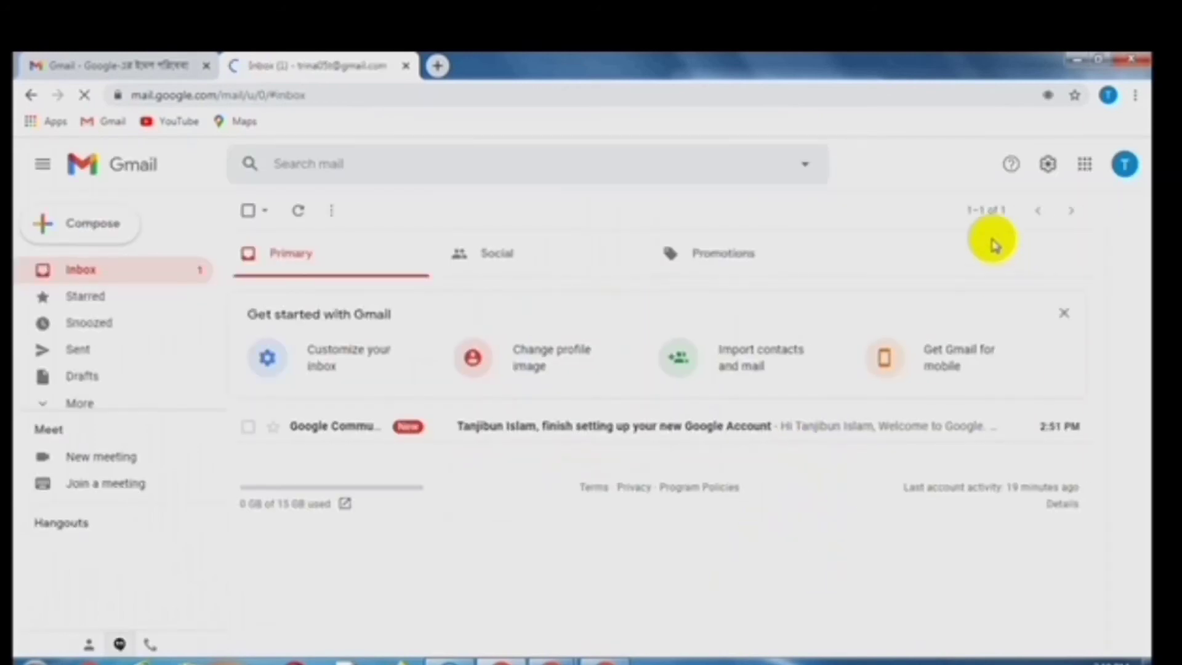
pyautogui.click(1124, 164)
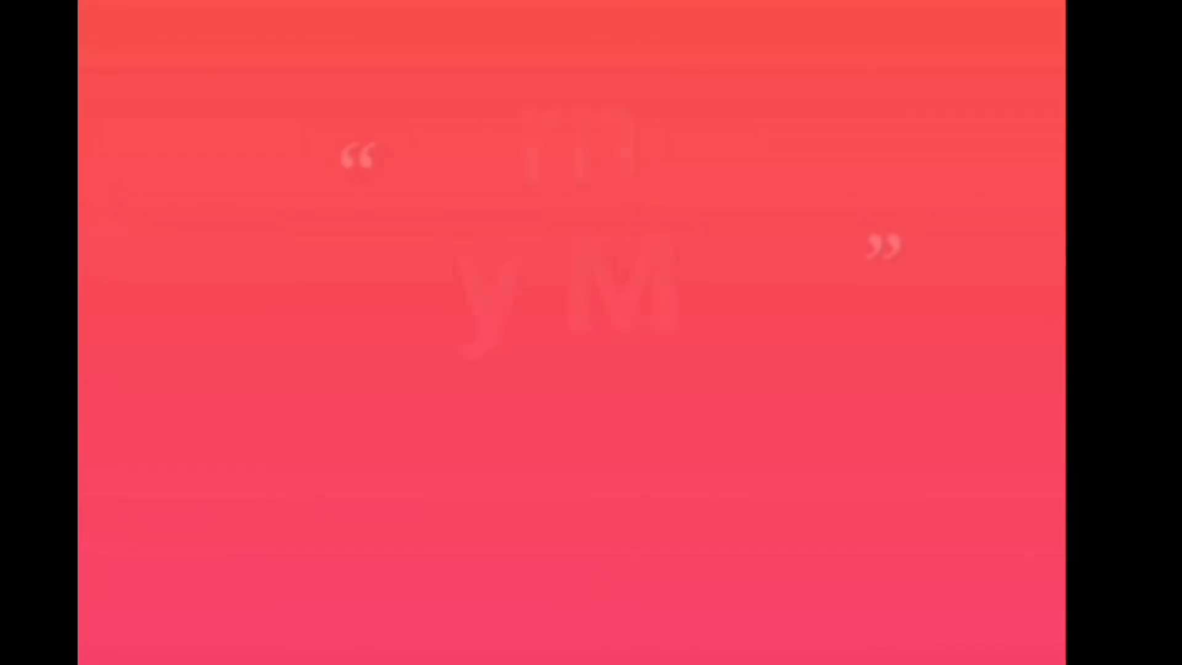